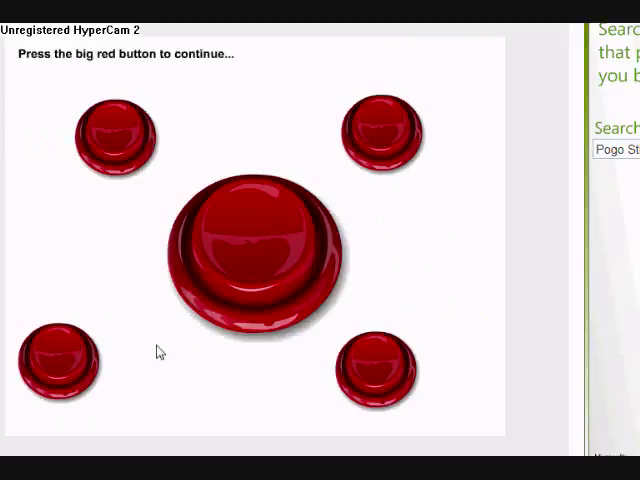
- Press the big red button and the rectangle, then red twice and green
left_click(250, 260)
left_click(200, 266)
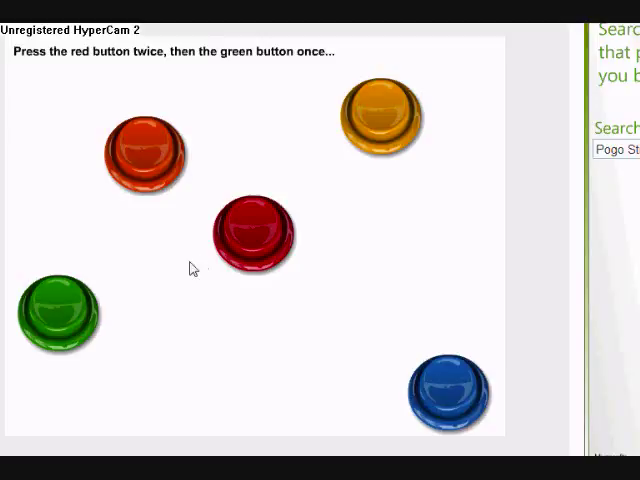
left_click(250, 238)
left_click(388, 319)
left_click(370, 356)
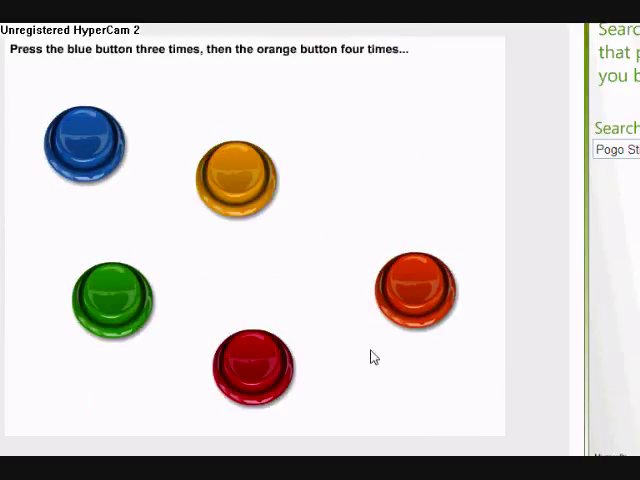
- Press the blue button three times, then the orange button four times
left_click(100, 170)
left_click(282, 265)
left_click(60, 394)
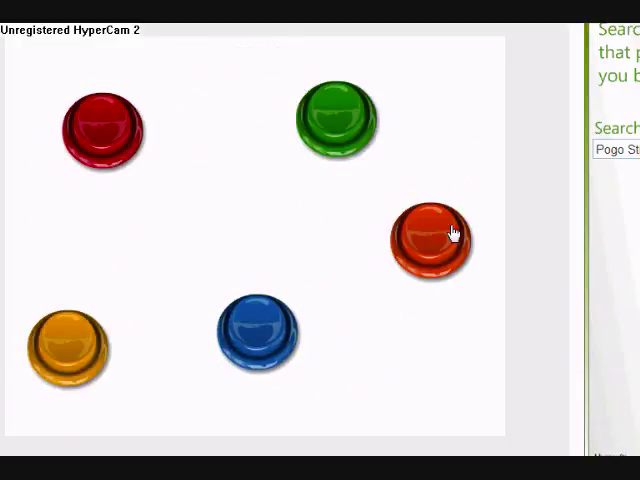
left_click(451, 233)
left_click(92, 360)
left_click(397, 108)
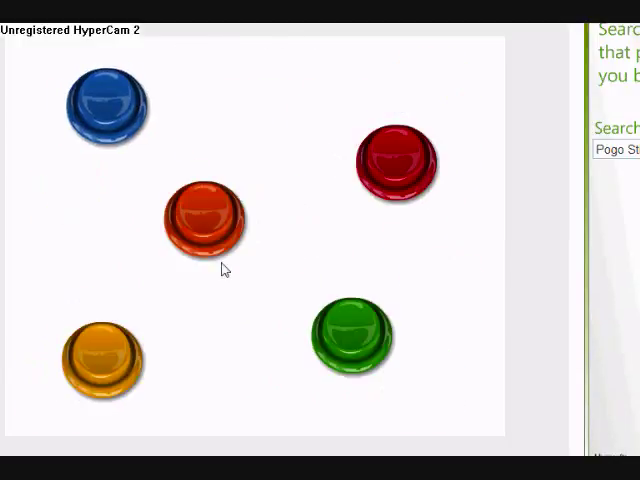
left_click(206, 238)
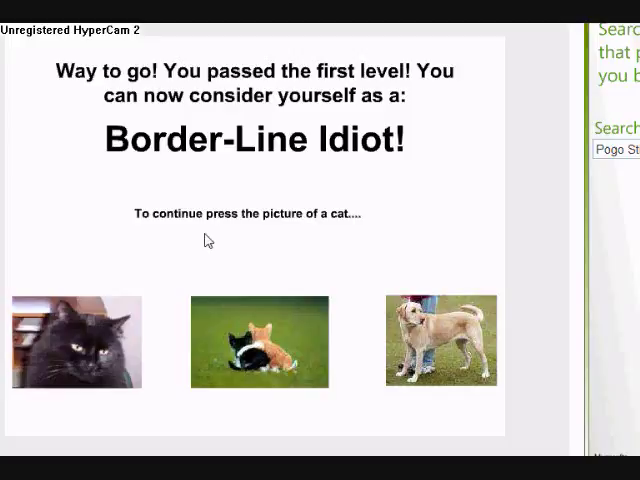
- Pick the cat picture, solve the arrow puzzle, and double-click the moving rectangle twice
left_click(104, 356)
left_click(246, 206)
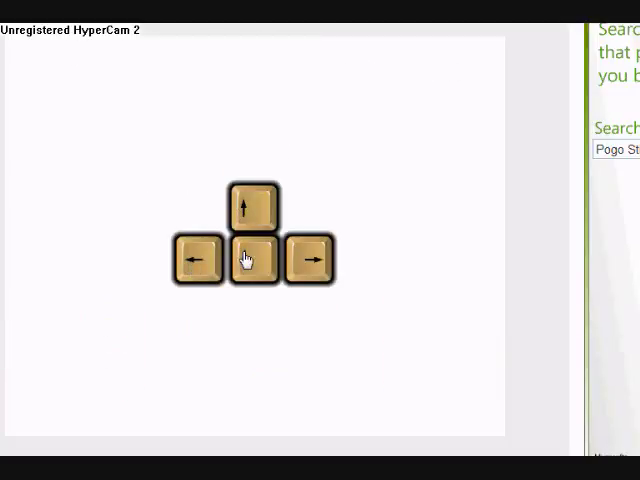
left_click(246, 260)
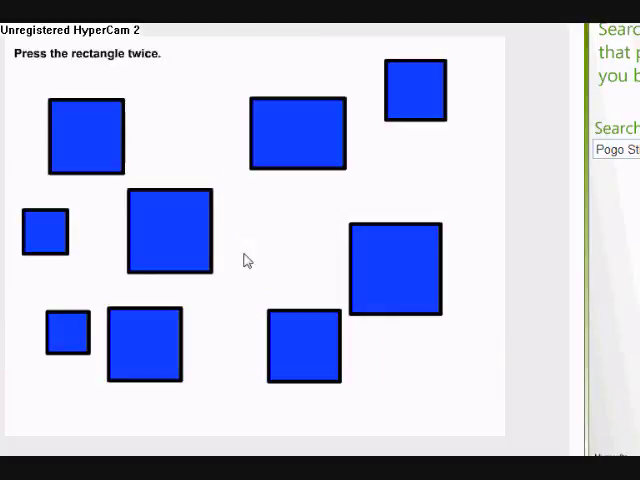
double_click(290, 339)
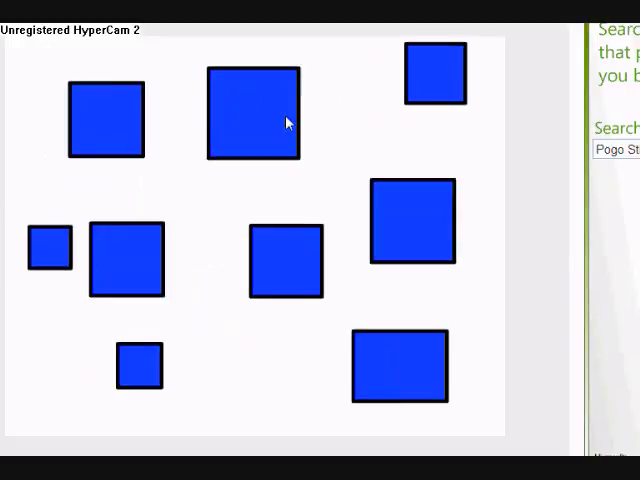
double_click(399, 339)
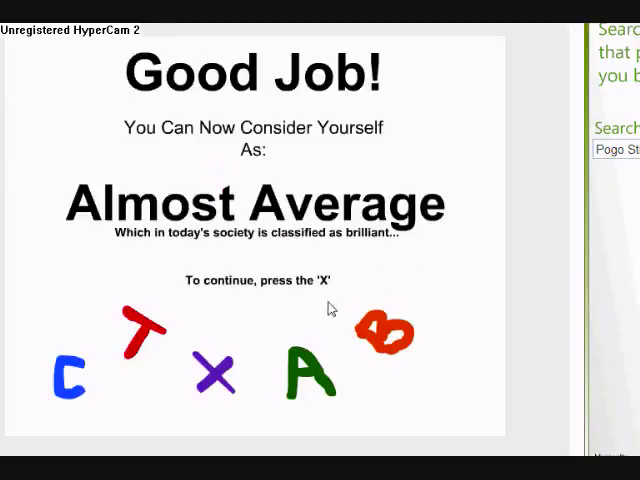
- Press the purple X, then yellow, blue, yellow, and answer that they formed 'R'
left_click(216, 378)
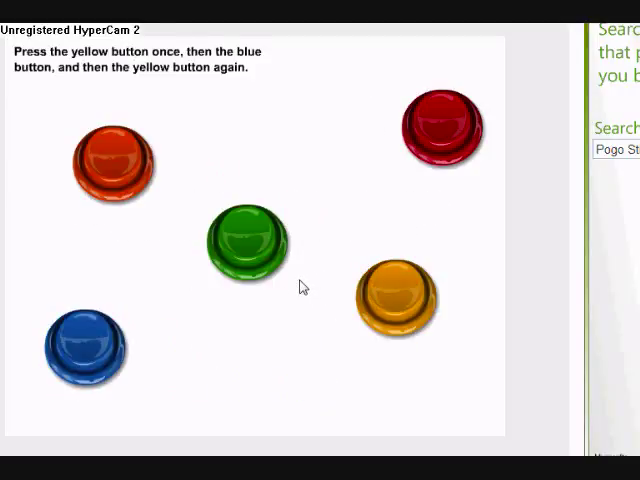
left_click(409, 282)
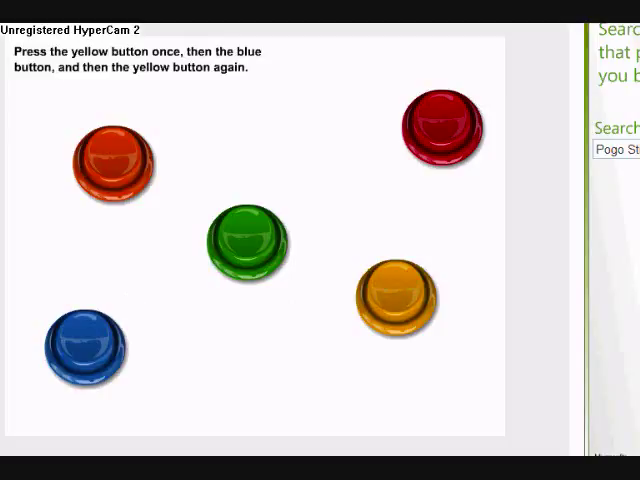
left_click(70, 355)
left_click(112, 157)
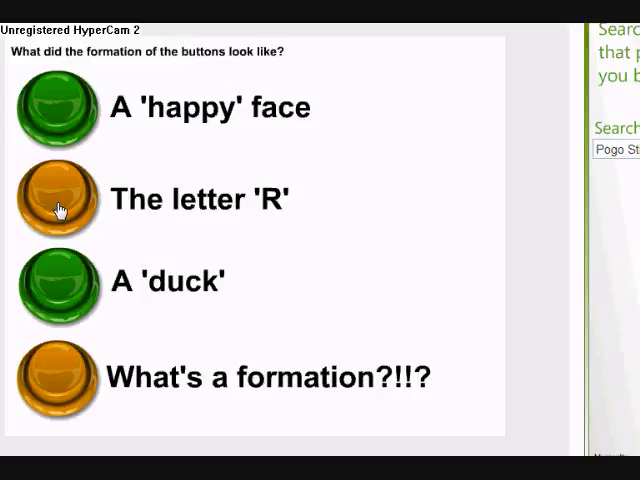
left_click(60, 211)
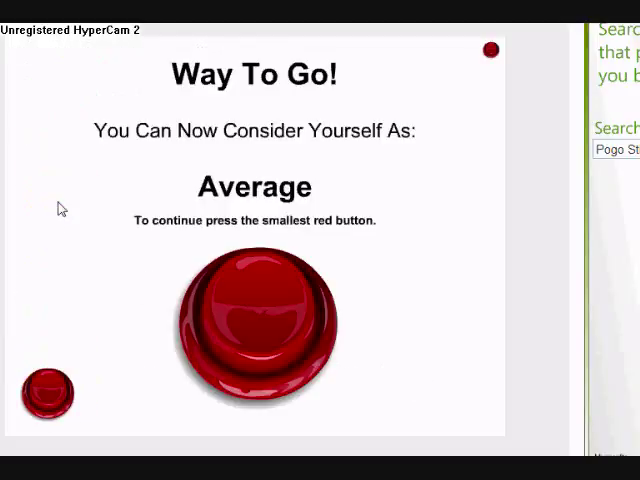
- Press the smallest red button, the lightest blue square, then the square twice
left_click(491, 50)
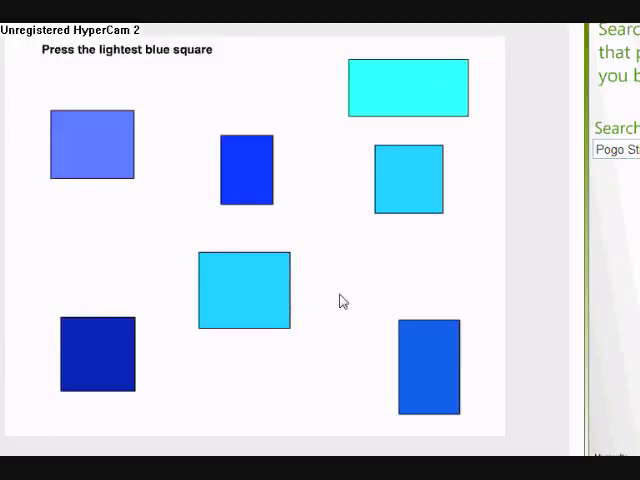
left_click(406, 210)
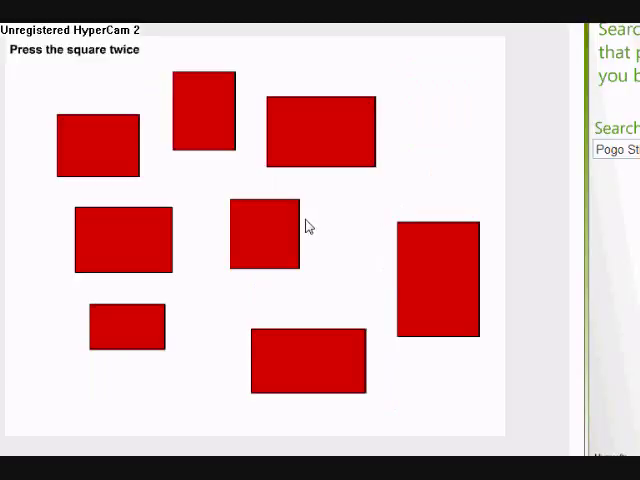
left_click(284, 243)
left_click(112, 357)
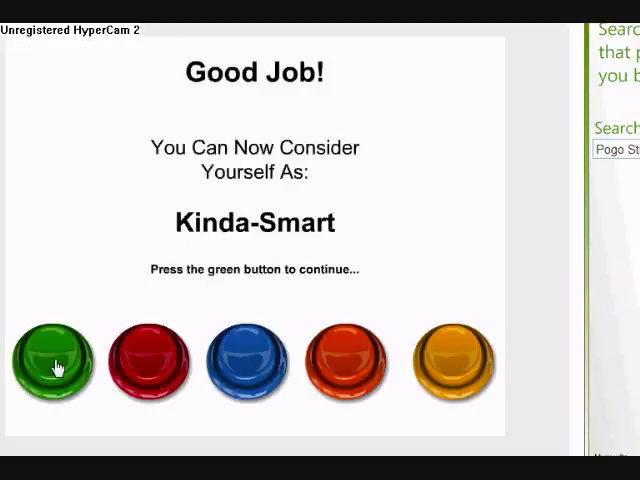
- Press the green button, the number 4, the oval, the red circle and blue triangle
left_click(57, 368)
left_click(45, 270)
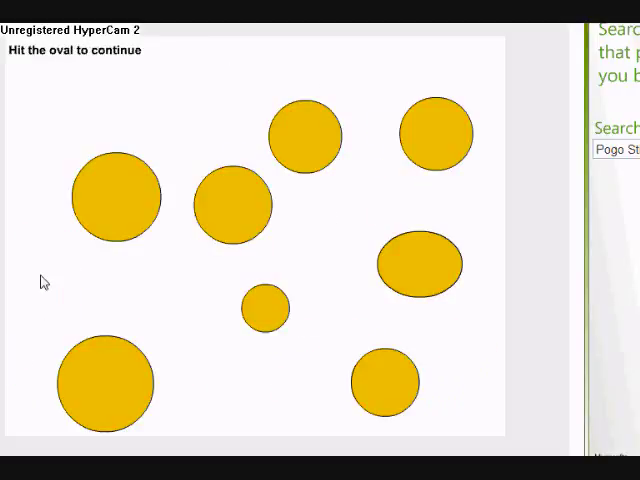
left_click(407, 280)
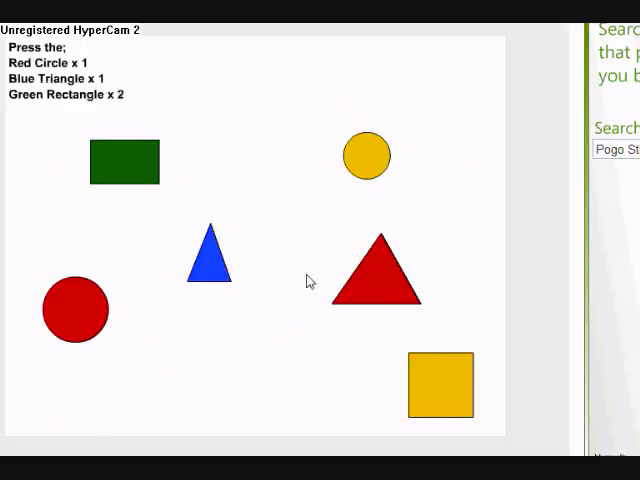
left_click(82, 323)
left_click(237, 239)
- Press the green rectangle twice, the green circle, the green button quickly, and the yellow square
left_click(209, 371)
left_click(279, 362)
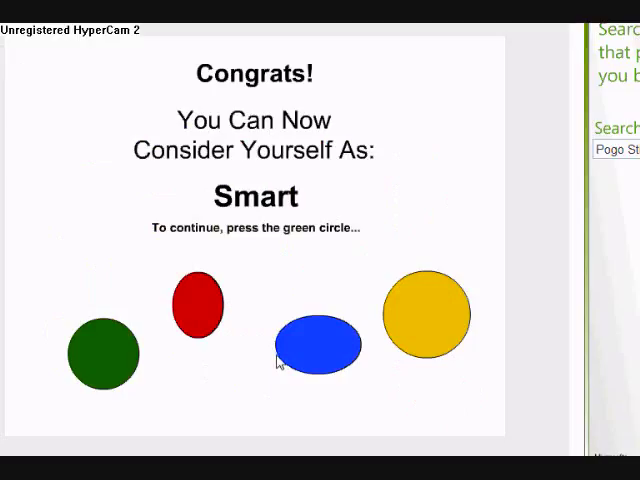
left_click(105, 378)
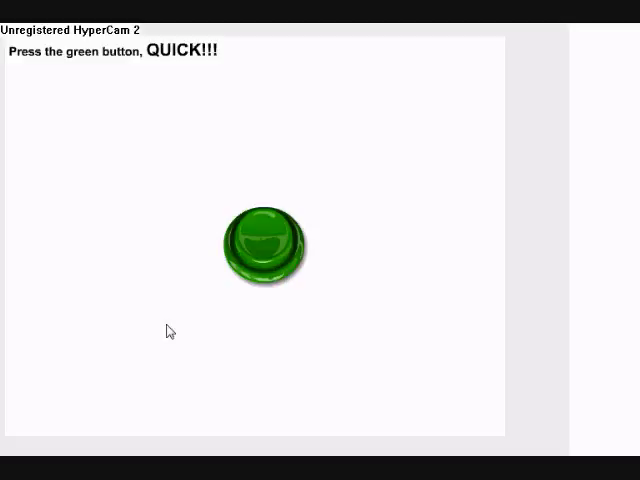
left_click(258, 275)
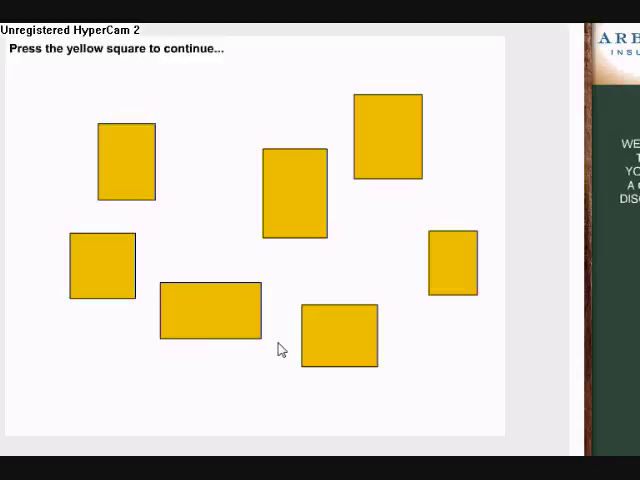
left_click(104, 294)
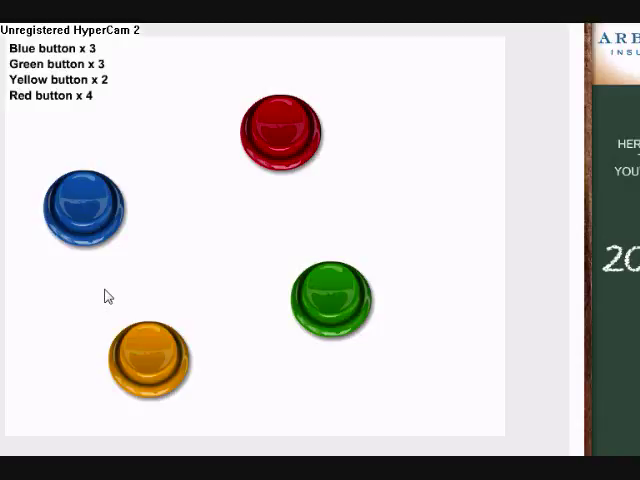
- Press blue three times, green three times, yellow once and red three times
left_click(100, 224)
left_click(257, 153)
left_click(170, 378)
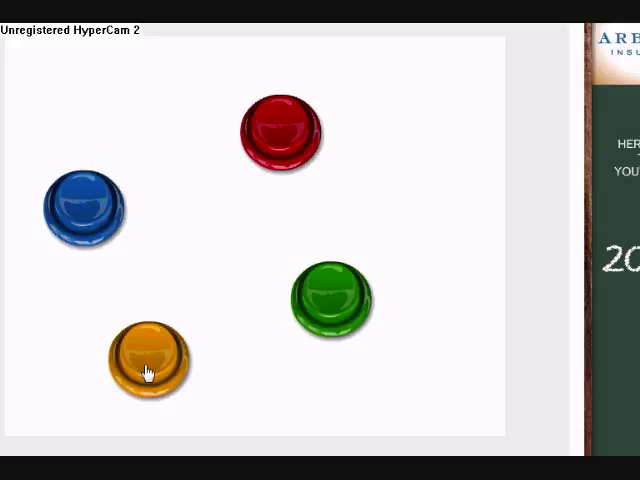
left_click(333, 297)
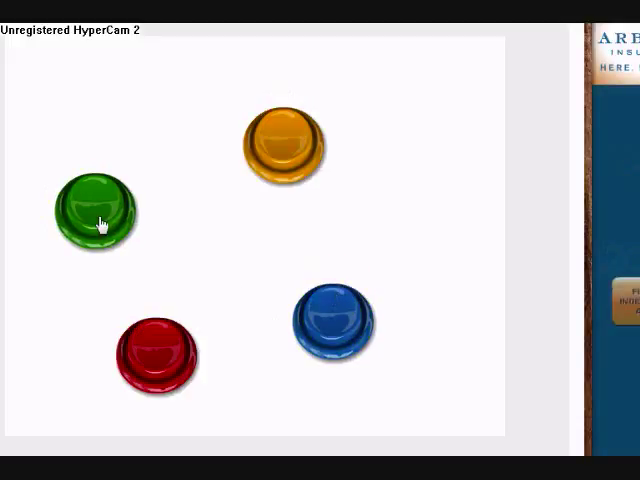
left_click(103, 224)
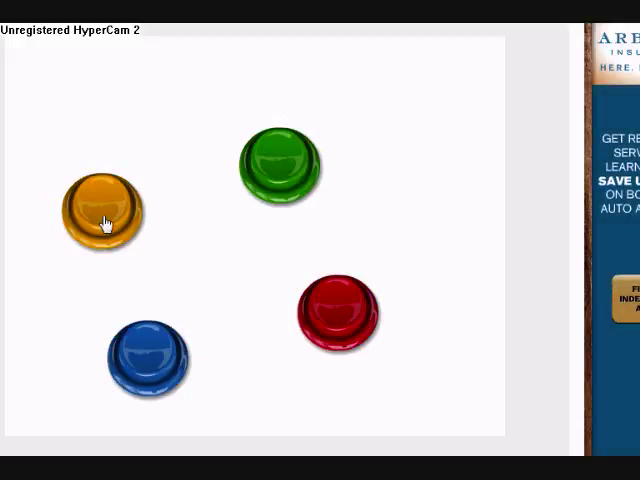
left_click(104, 224)
left_click(339, 334)
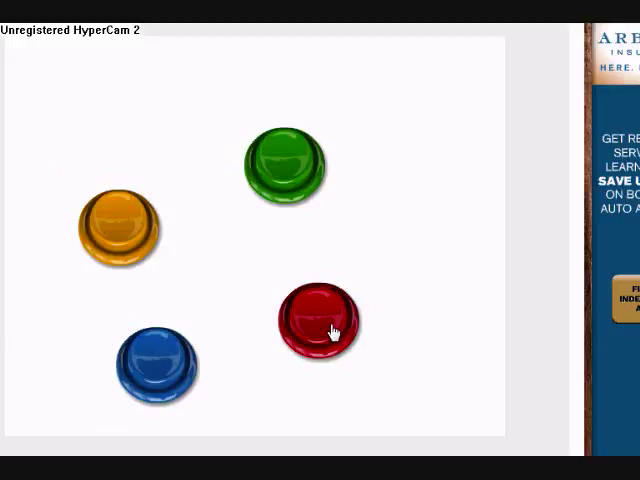
left_click(333, 333)
left_click(297, 198)
left_click(112, 358)
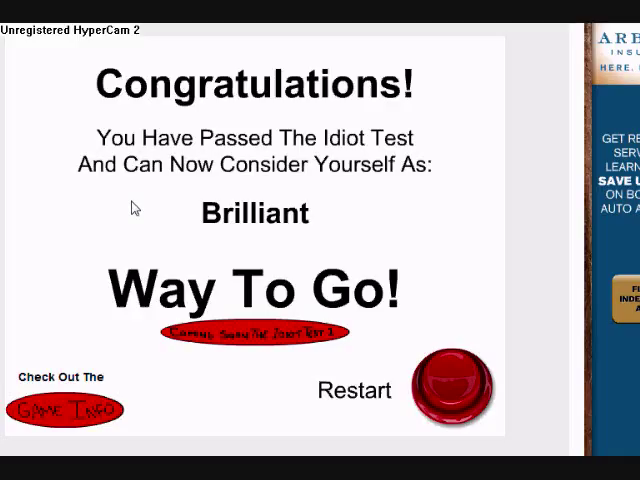